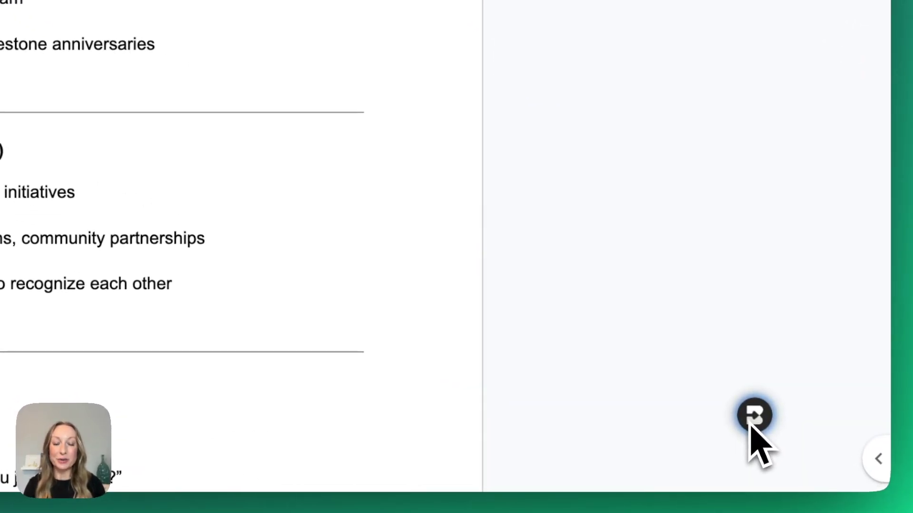
Open the Admin Tool Manager through the Brisk extension's Create library in the Google Doc
left_click(755, 419)
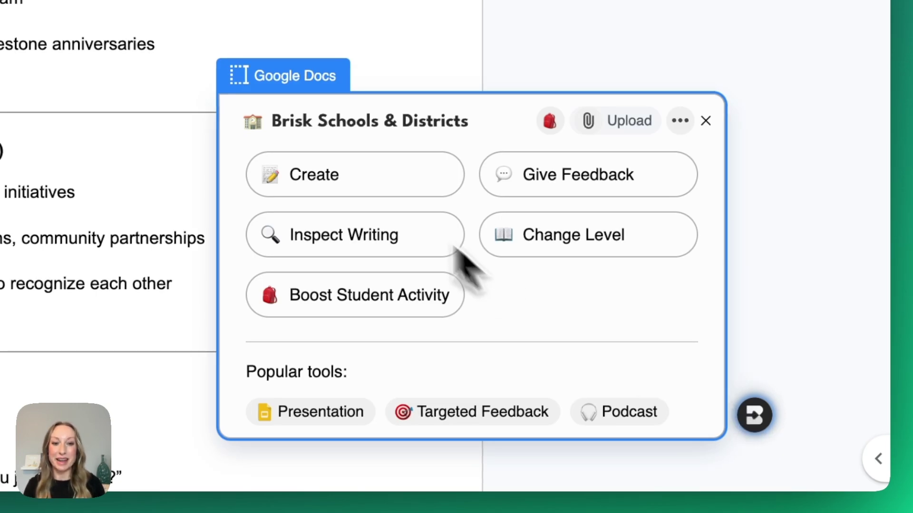
left_click(378, 191)
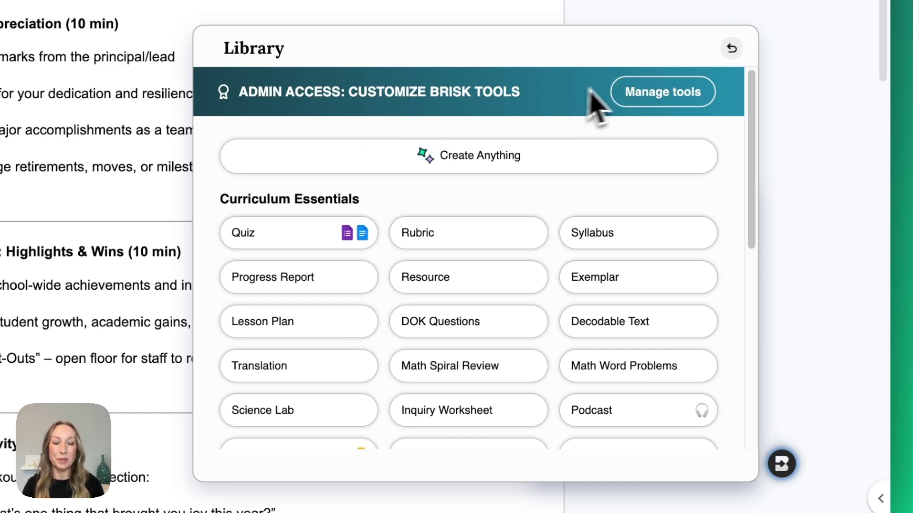
left_click(660, 97)
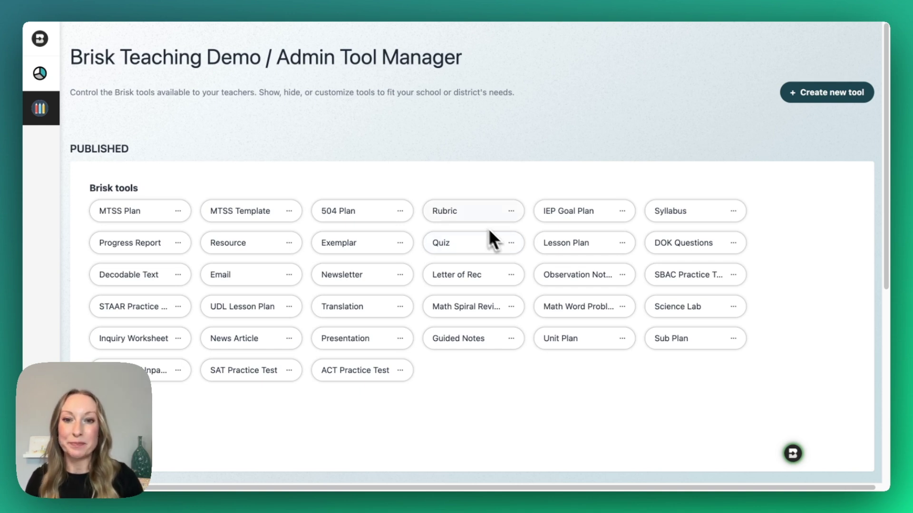
Try switching the 504 Plan tool's visibility to educators off and on, and close its settings without saving
left_click(401, 211)
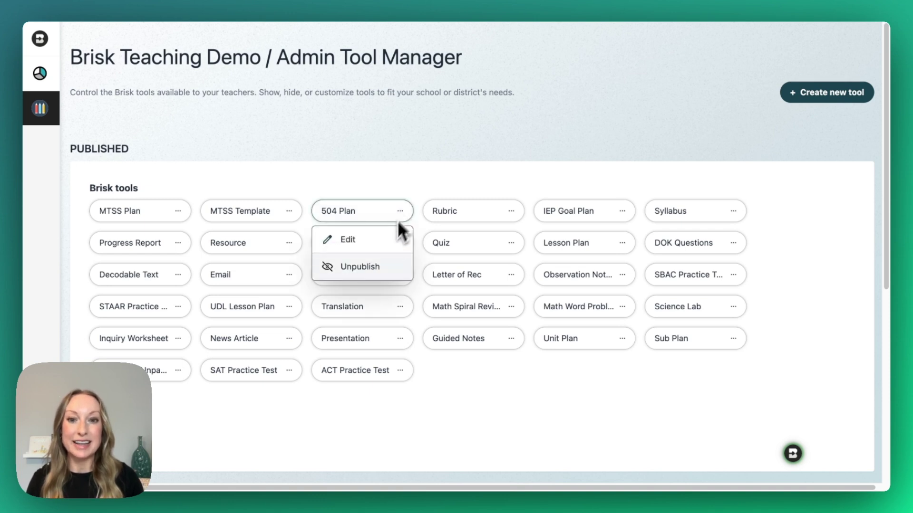
left_click(373, 248)
left_click(582, 287)
left_click(593, 286)
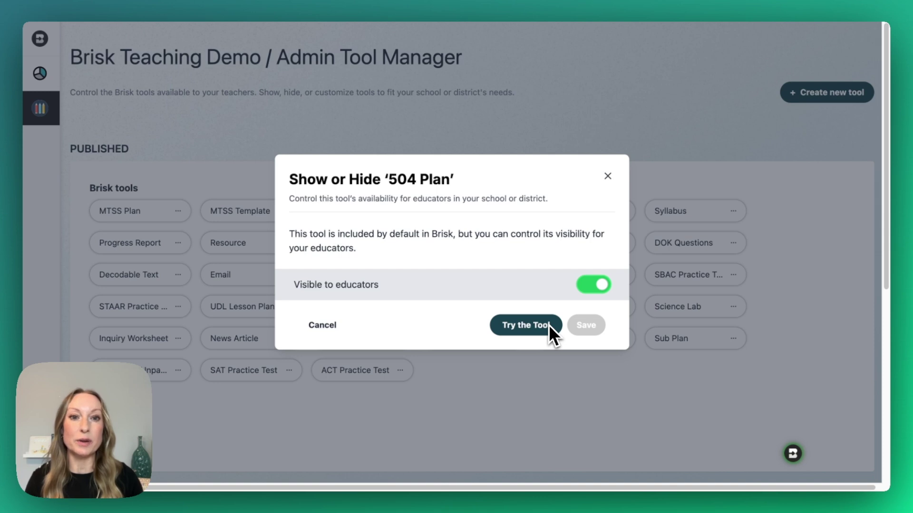
left_click(608, 179)
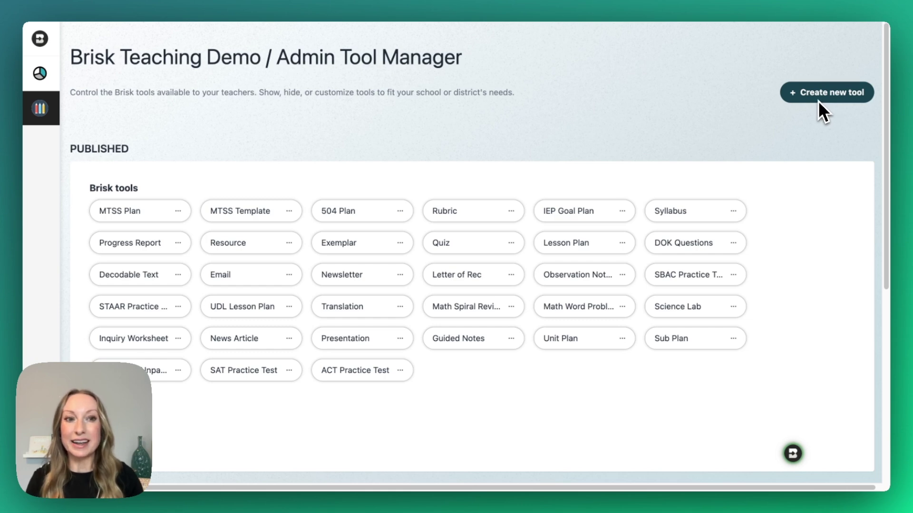
Set up a custom tool named Sentence Starter with the purpose "Sentence starter scaffolding tool" and a sentence-frame prompt, and launch its trial
left_click(819, 100)
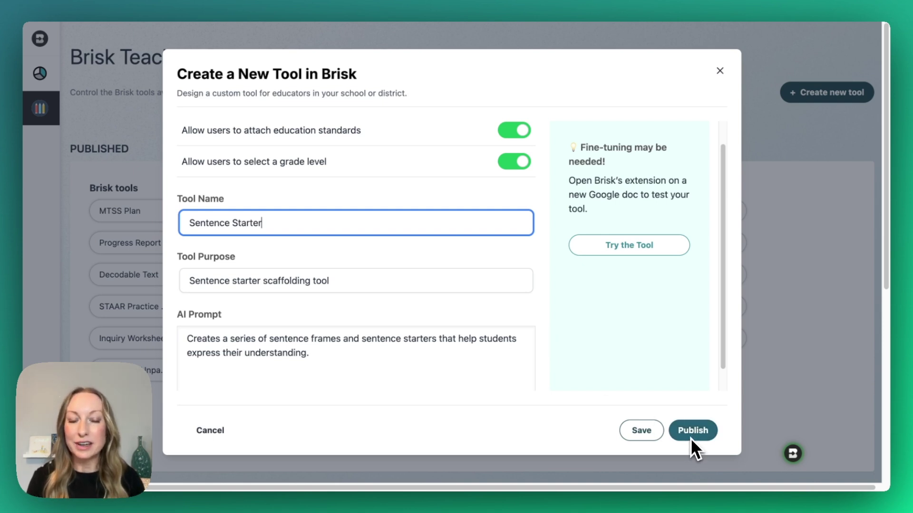
left_click(629, 245)
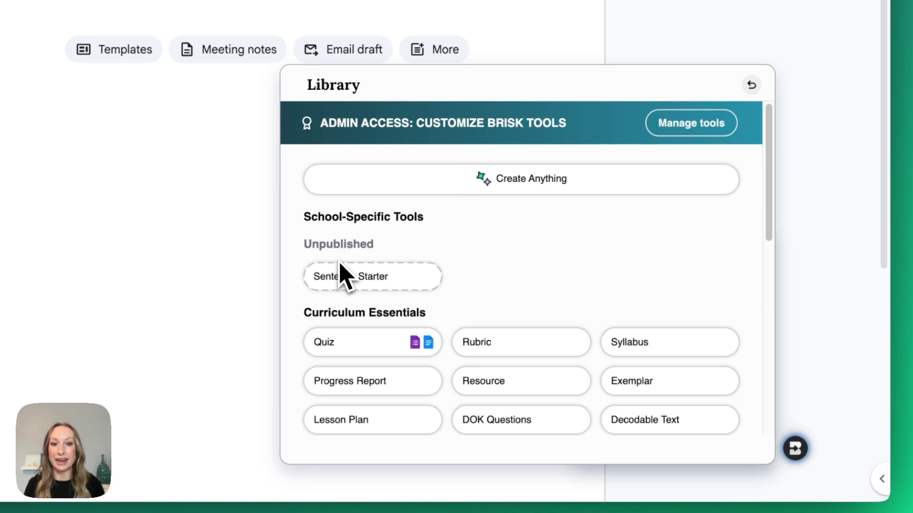
Test the unpublished Sentence Starter tool by generating an English, 10th grade document of sentence frames, and review it
left_click(360, 284)
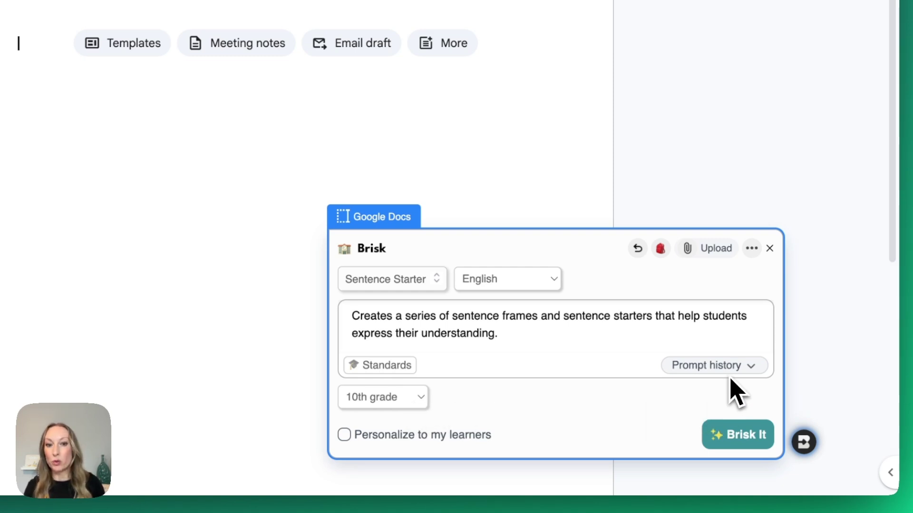
left_click(746, 443)
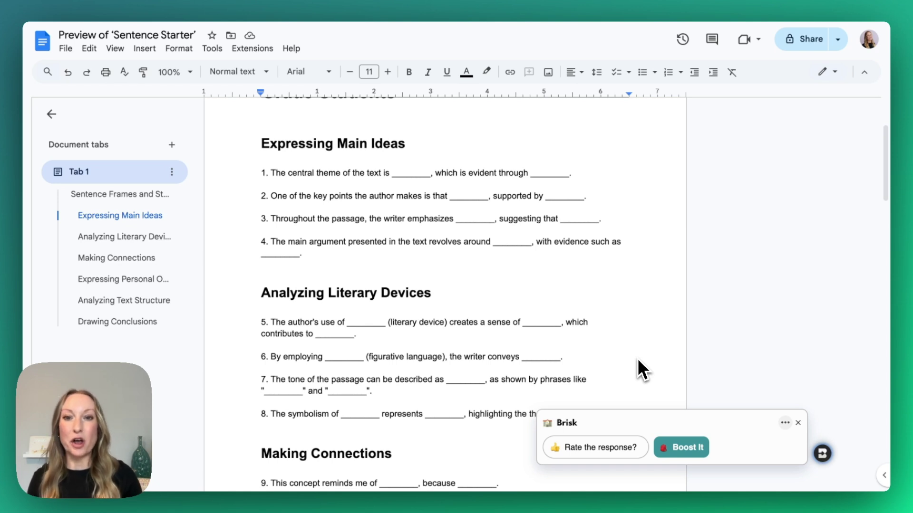
scroll(638, 366, "down", 1)
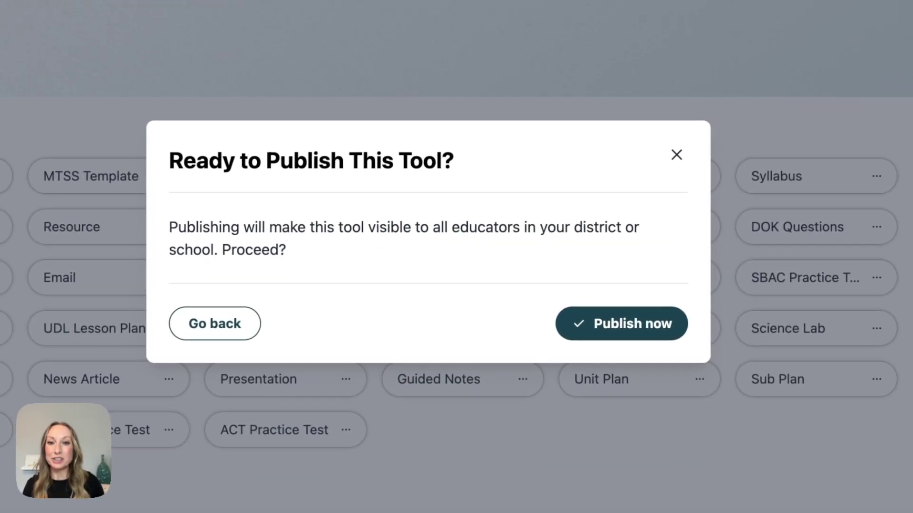
Publish the Sentence Starter tool to all educators and check it among the published custom tools
left_click(622, 324)
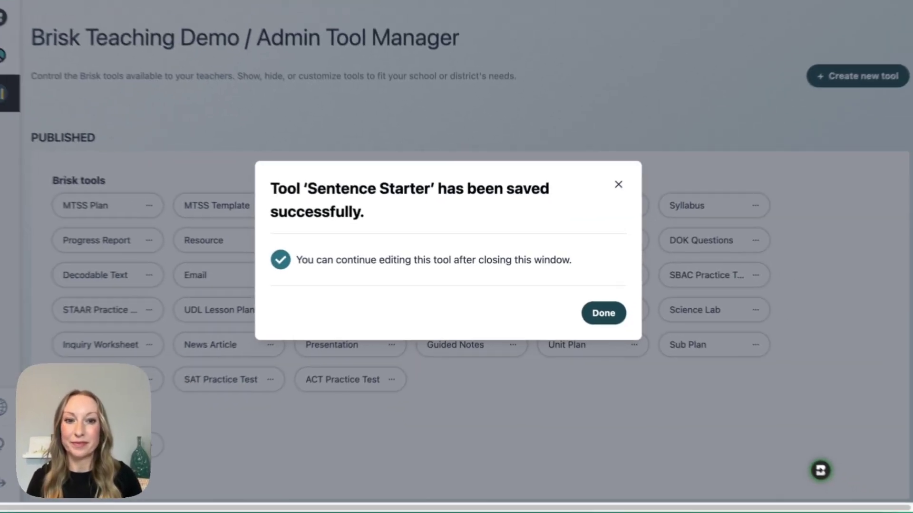
left_click(656, 333)
scroll(471, 286, "down", 3)
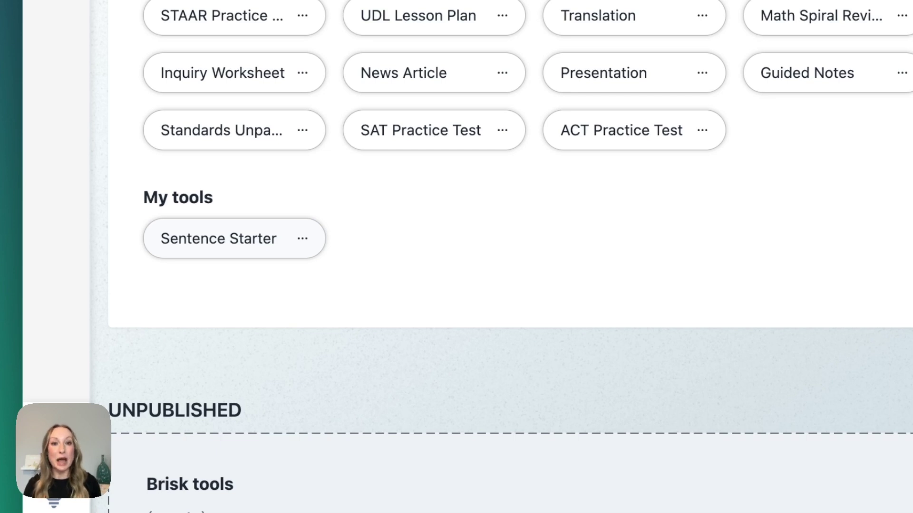
scroll(471, 286, "up", 4)
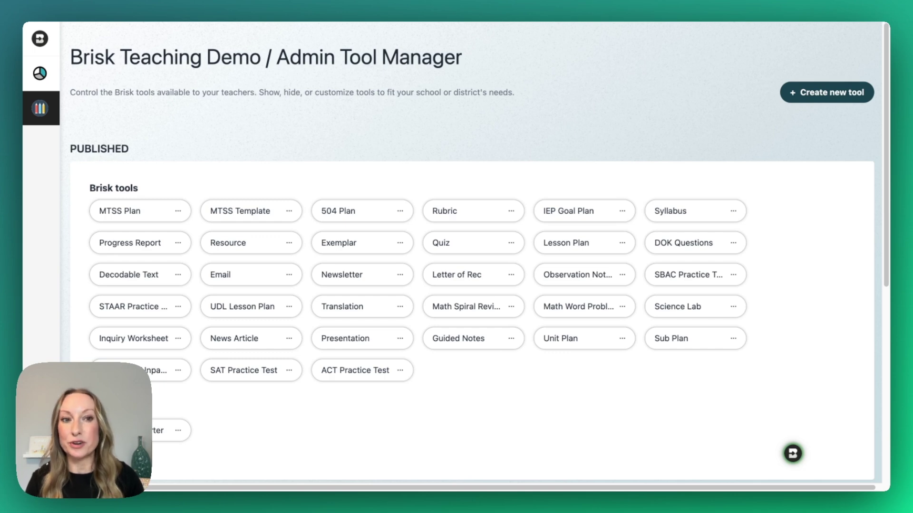
Set up a new tool named Project Based Learning Guide, ending its AI prompt with ", grade level, and make it relevant and meaningful to students."
left_click(827, 92)
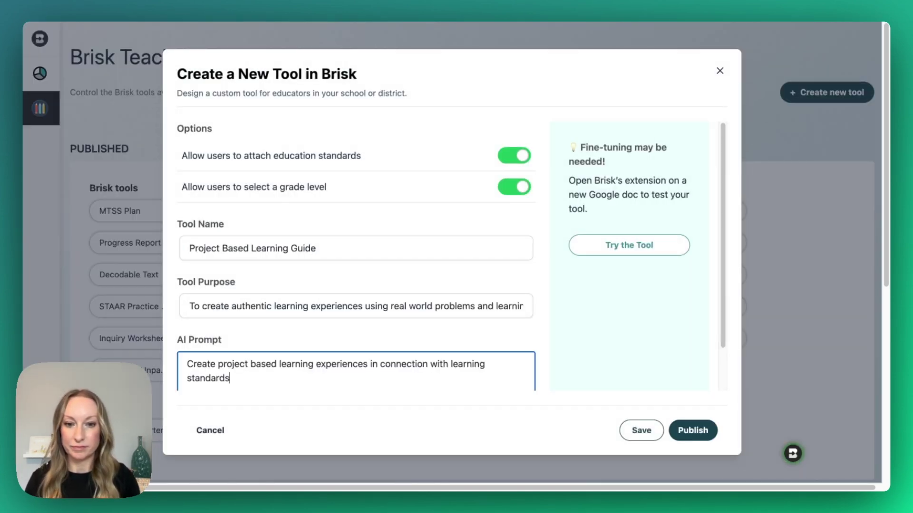
type(", grade level, and make it relevant and meaningful to students.")
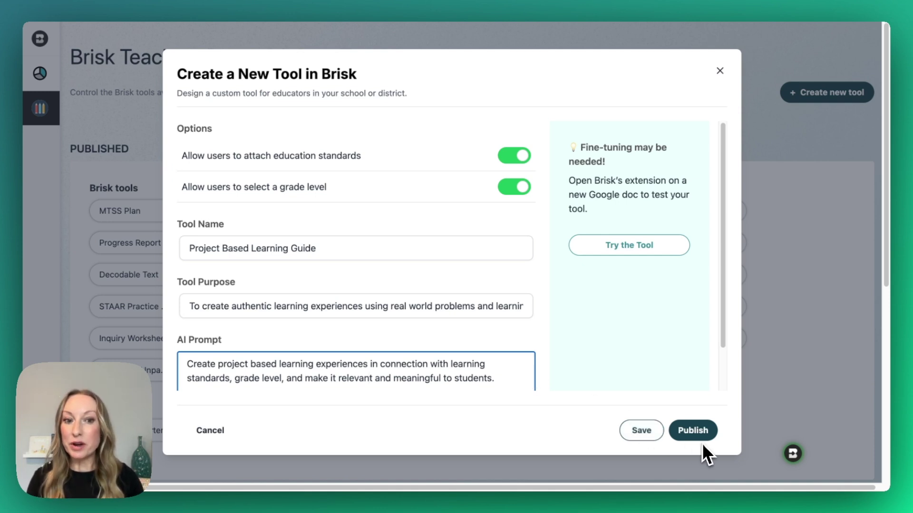
Save the Project Based Learning Guide without publishing it, and open its options among the unpublished custom tools
left_click(665, 435)
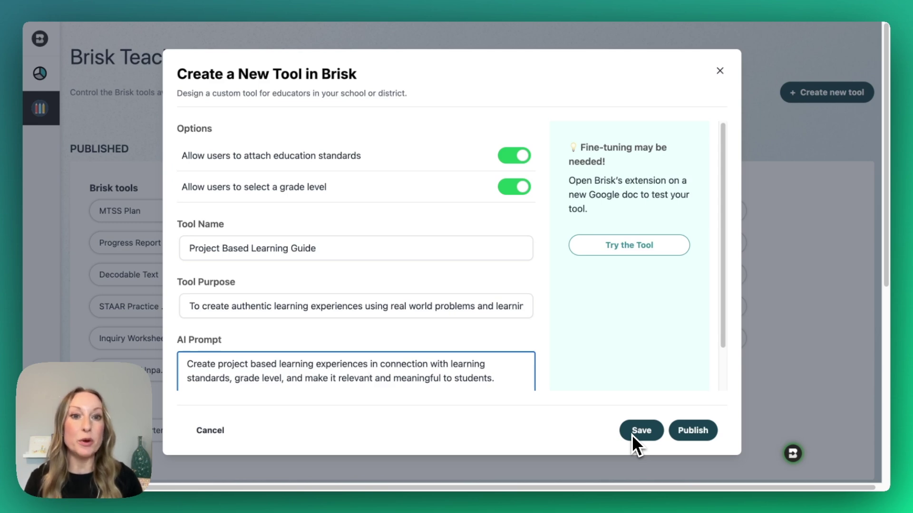
left_click(632, 434)
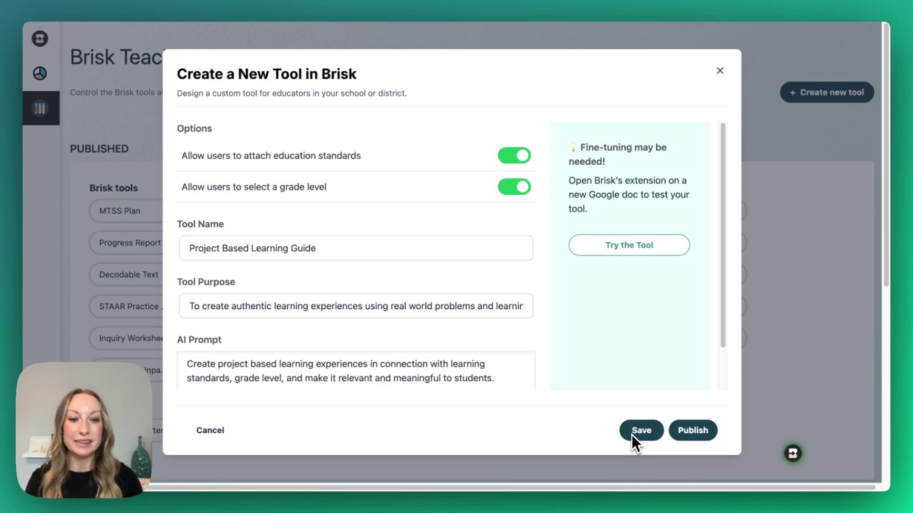
left_click(626, 304)
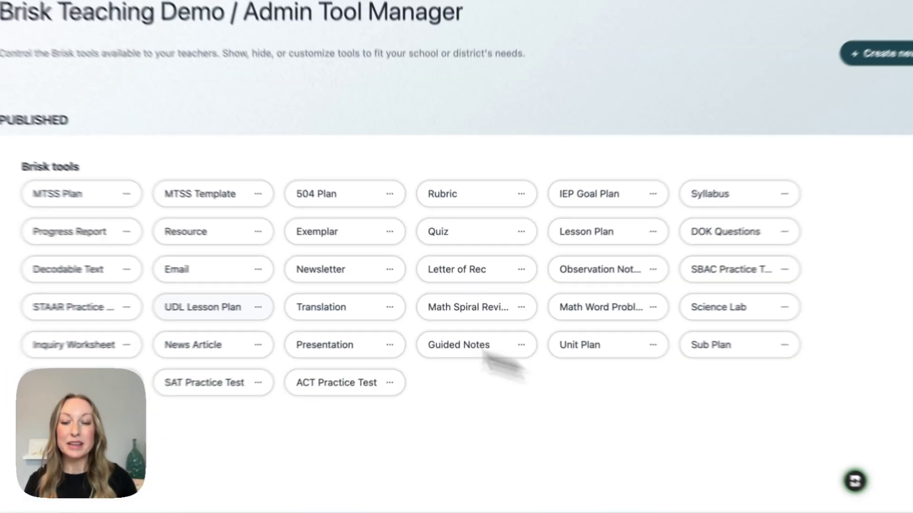
scroll(287, 304, "down", 6)
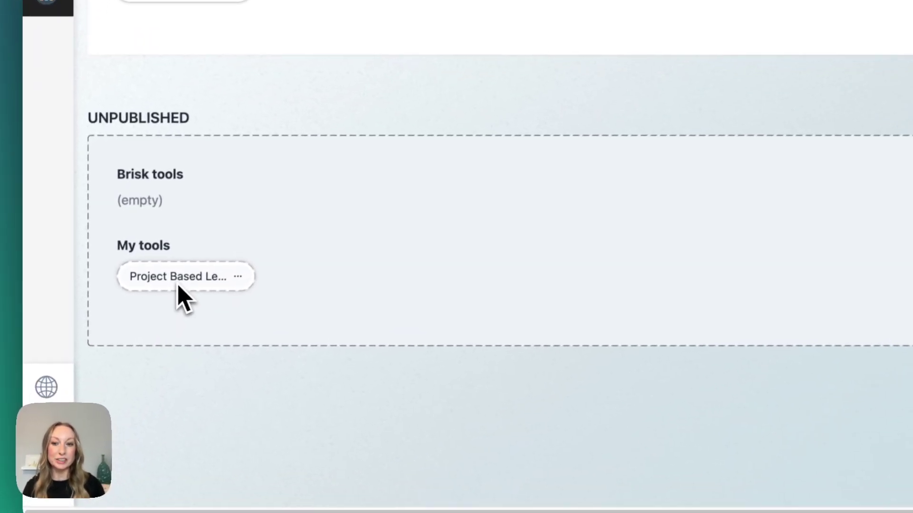
left_click(242, 276)
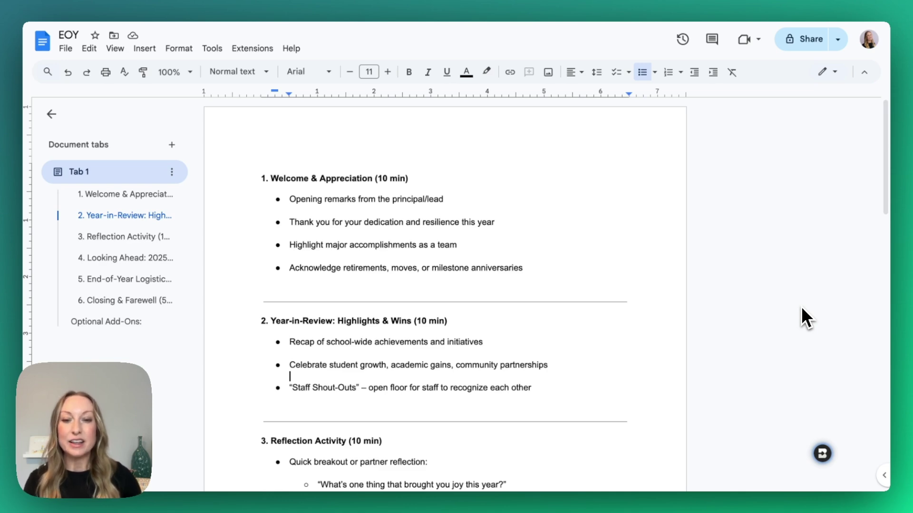
Switch to the EOY Google Doc and examine the published and unpublished school-specific tools in the Brisk Create library
left_click(822, 453)
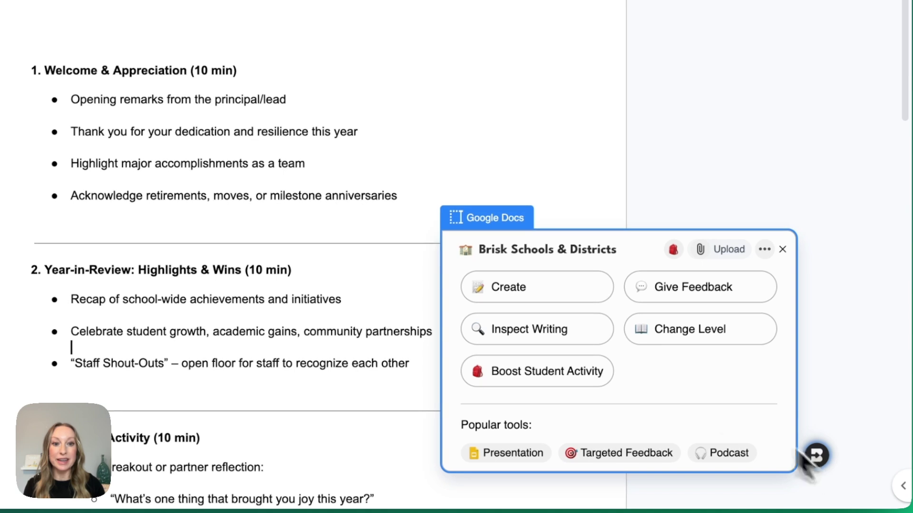
left_click(541, 299)
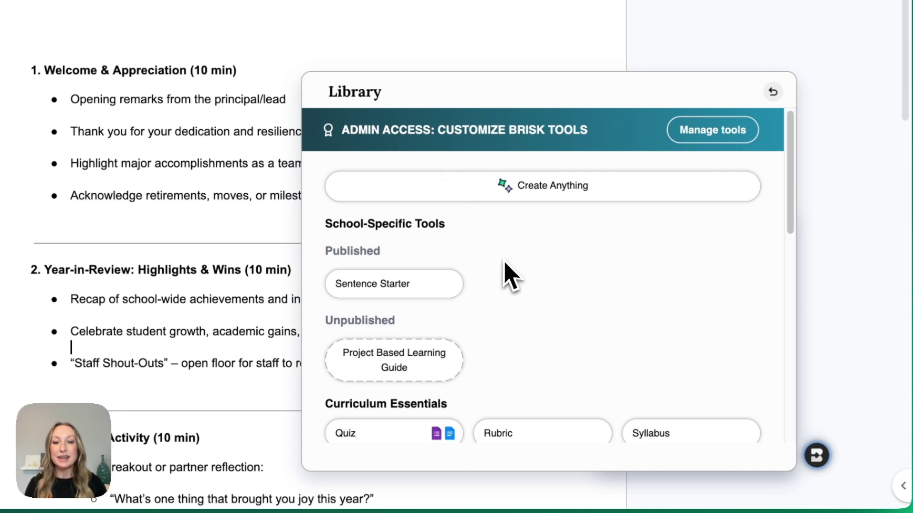
scroll(505, 265, "down", 1)
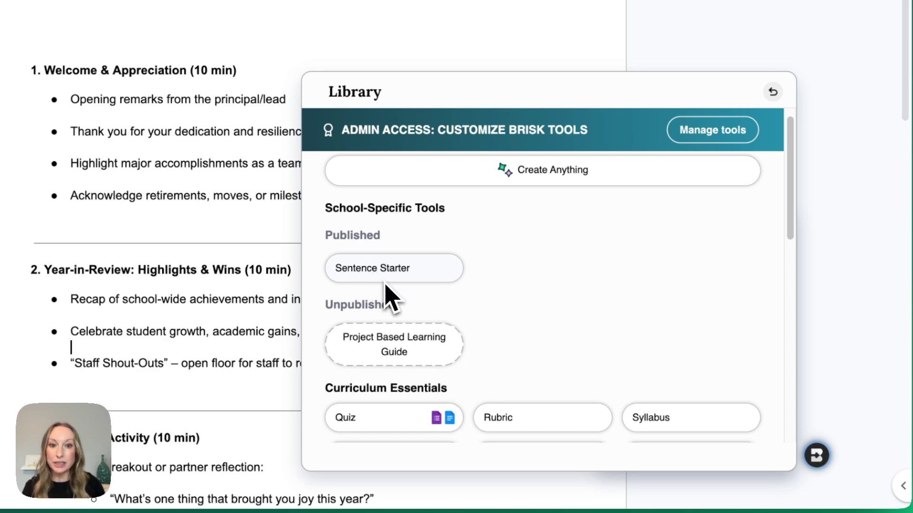
scroll(429, 284, "up", 1)
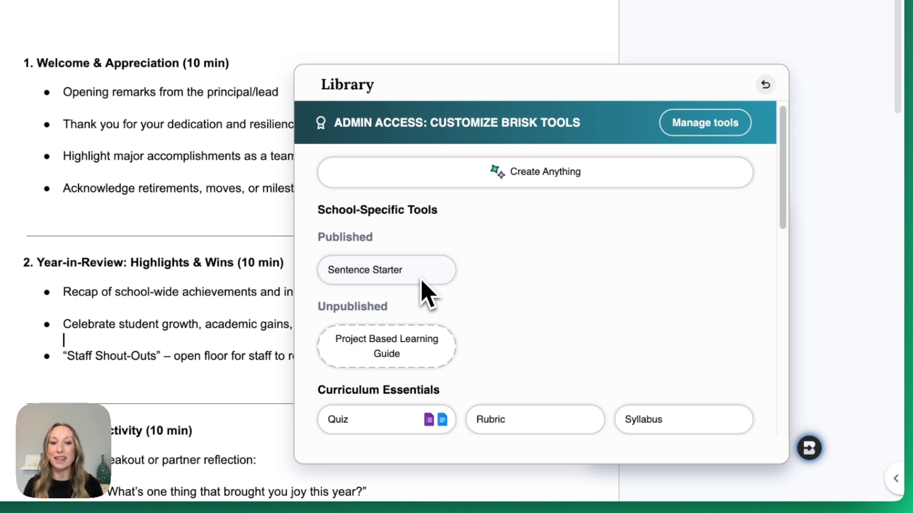
scroll(770, 306, "down", 5)
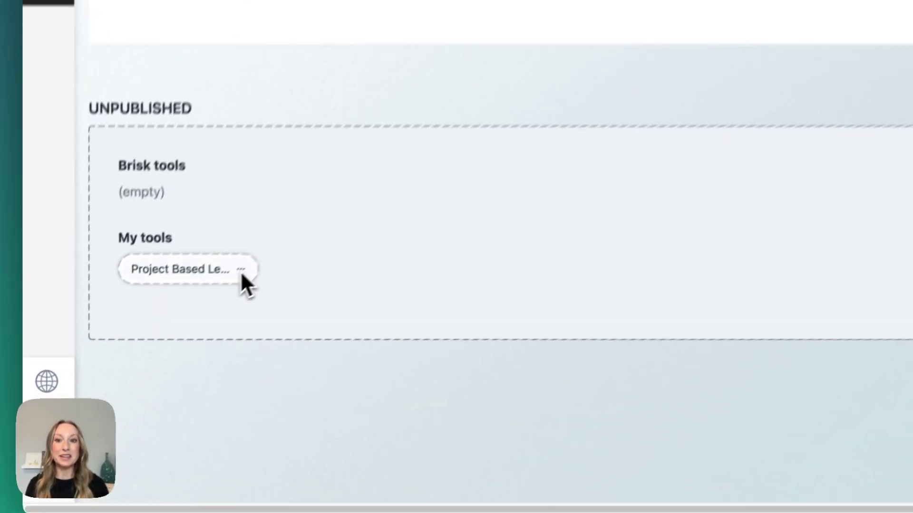
Publish the Project Based Learning Guide from the Admin Tool Manager and check it among the published custom tools
left_click(179, 315)
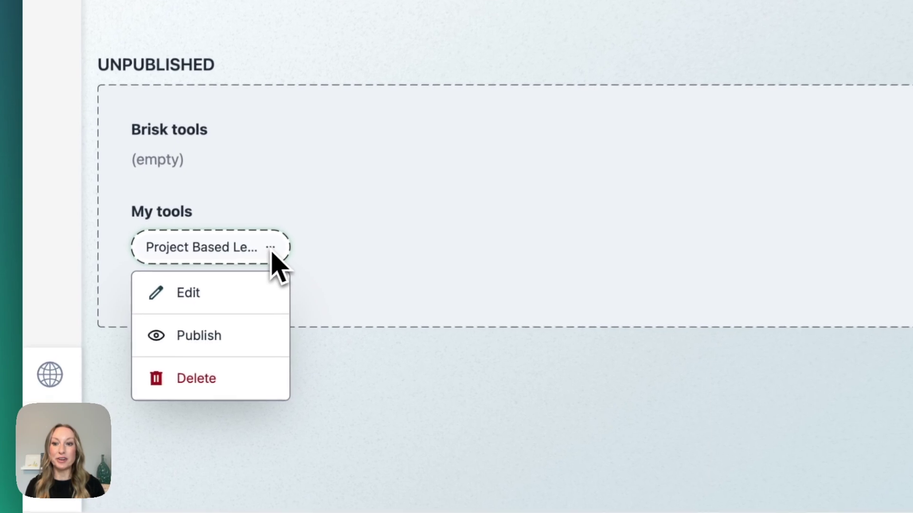
left_click(226, 338)
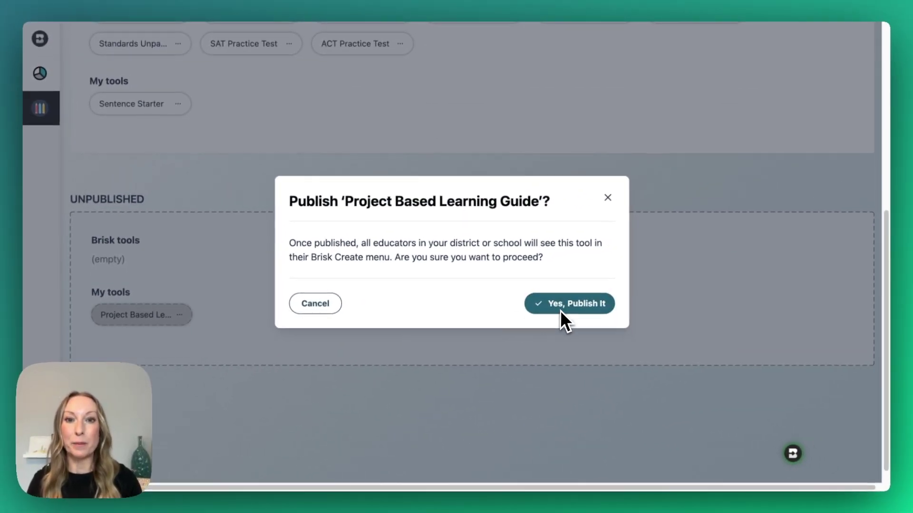
left_click(560, 303)
scroll(560, 310, "up", 7)
scroll(561, 311, "down", 2)
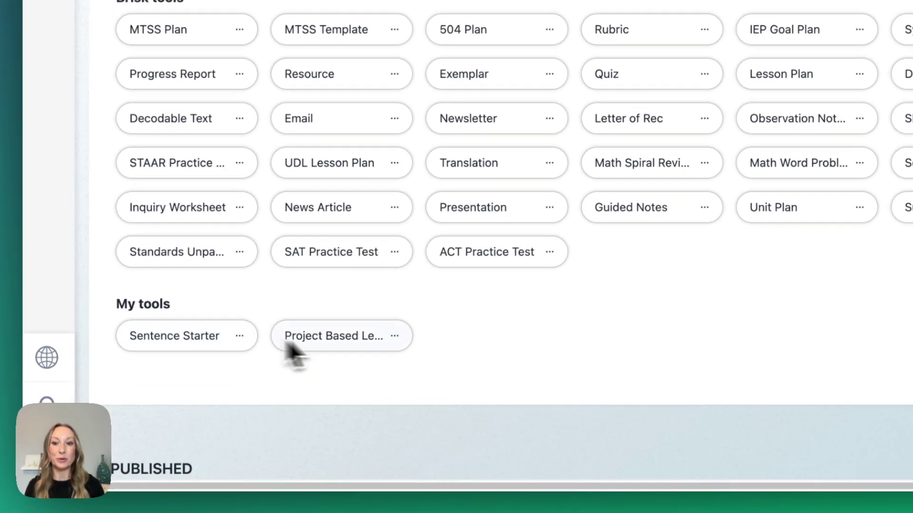